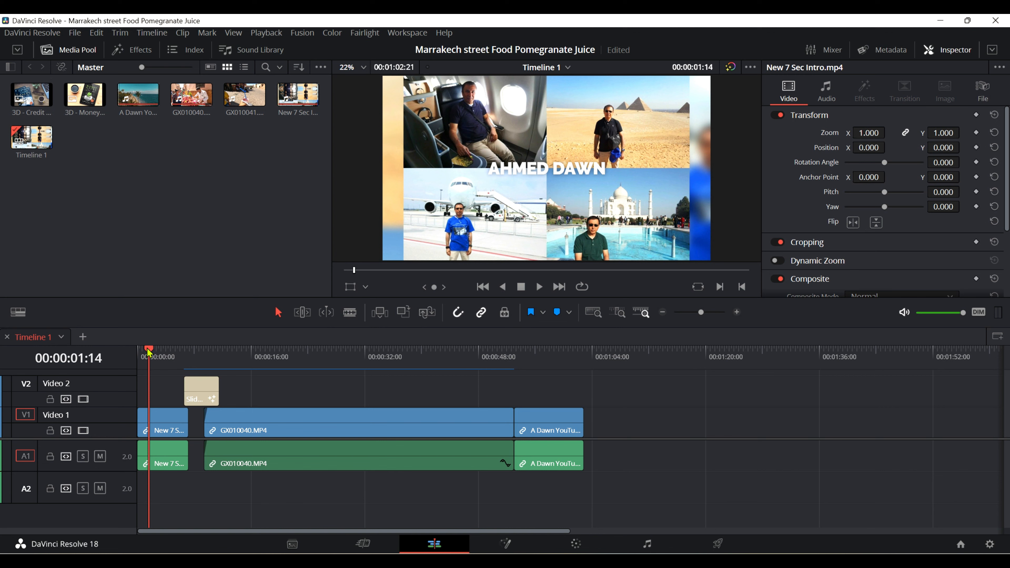
# - Place a basic Text title on the Video 2 track above the GX010040.MP4 clip, starting at 00:00:18:10
pyautogui.moveTo(149, 352); pyautogui.dragTo(272, 367)
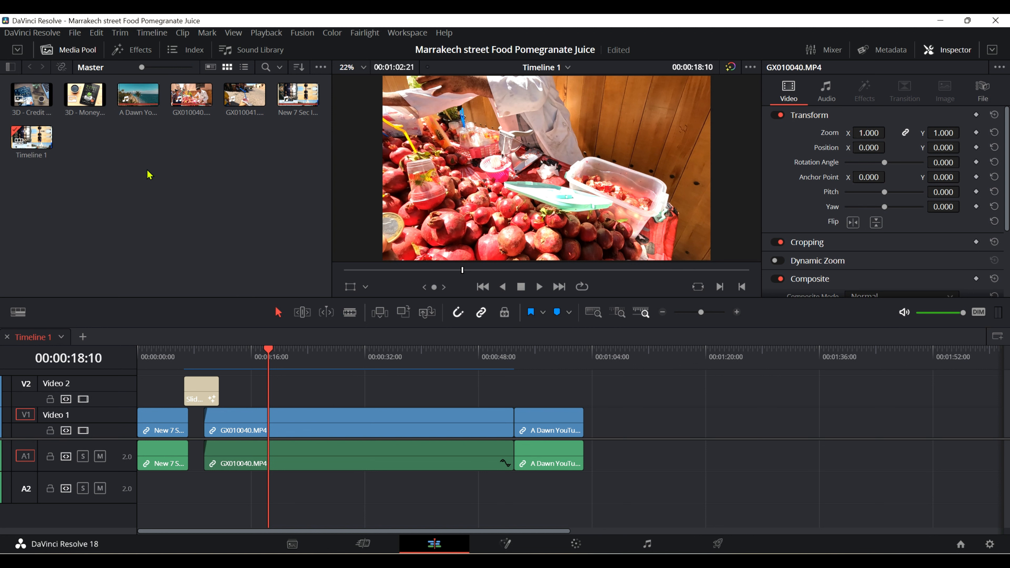
pyautogui.press('q')
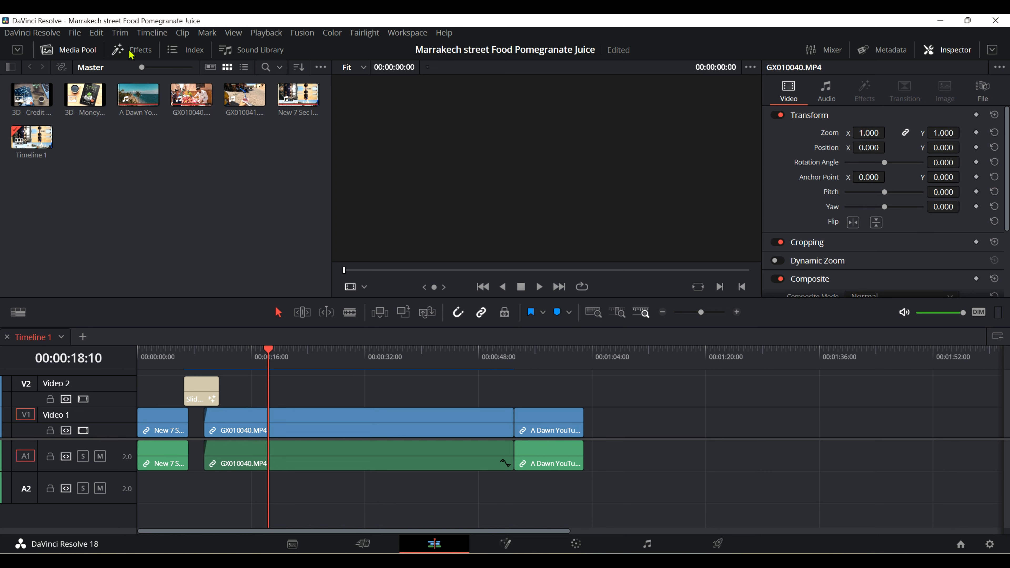
pyautogui.click(131, 54)
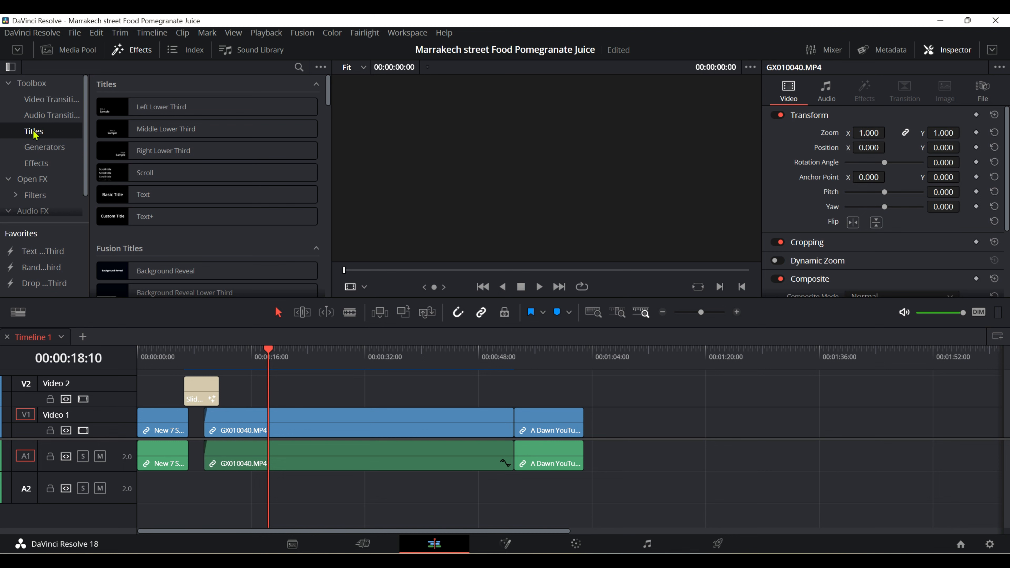
pyautogui.moveTo(328, 100); pyautogui.dragTo(349, 95)
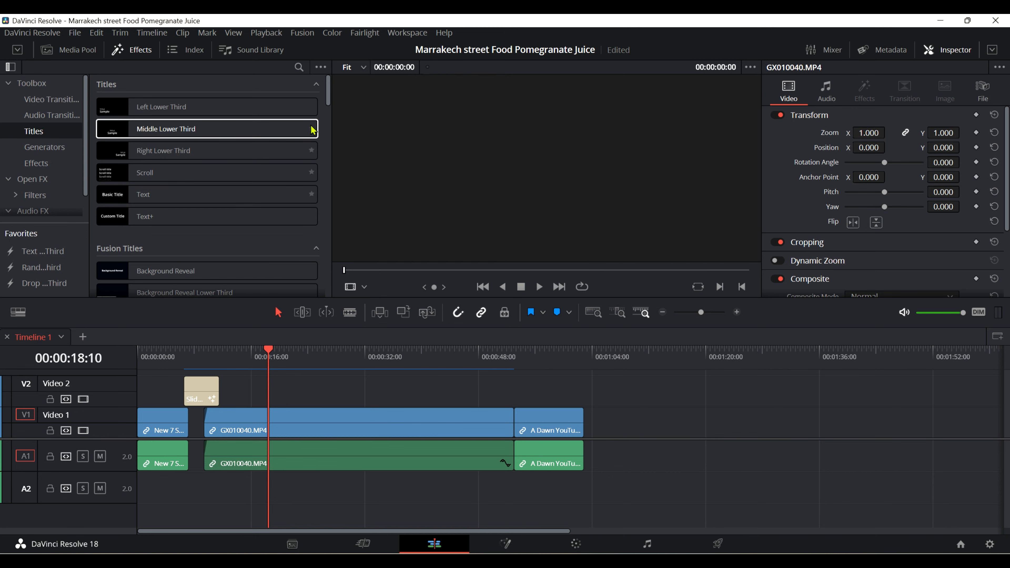
pyautogui.moveTo(327, 106); pyautogui.dragTo(332, 136)
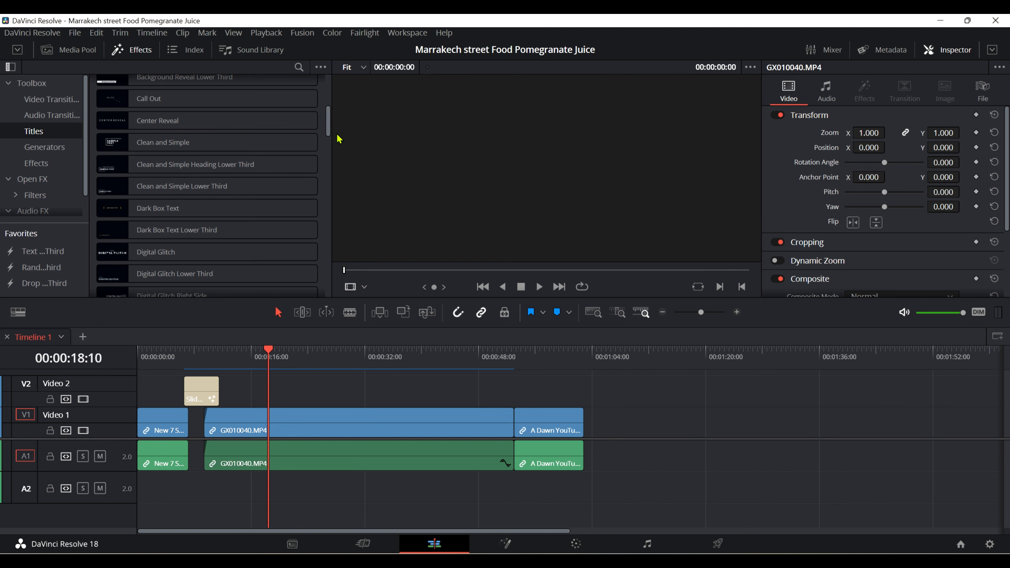
pyautogui.scroll(5, 329, 131)
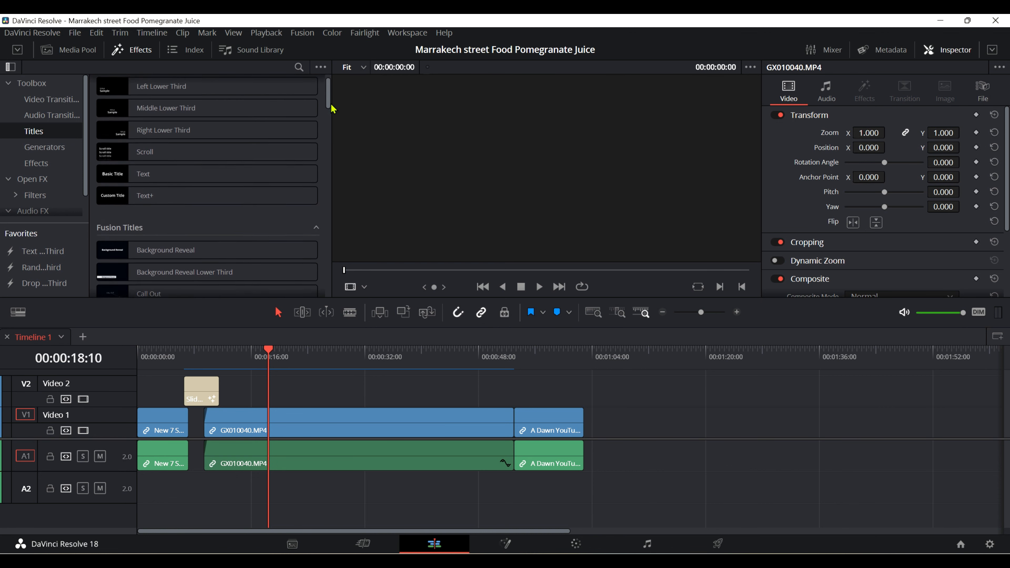
pyautogui.scroll(1, 333, 109)
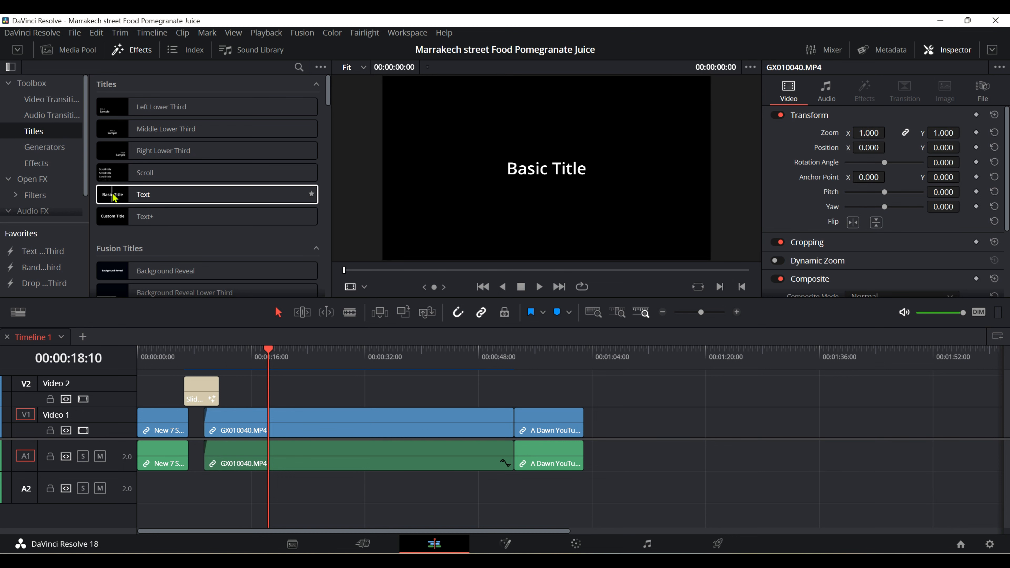
pyautogui.moveTo(114, 198); pyautogui.dragTo(275, 389)
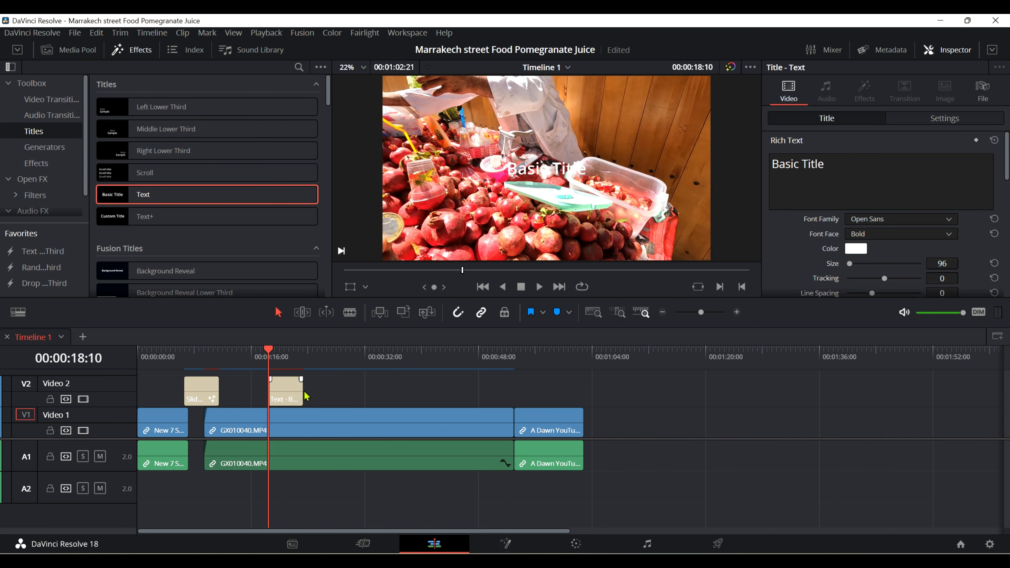
# - Move the Text title clip along Video 2 so it spans 00:00:38:16, and lengthen it to about 7 seconds
pyautogui.click(286, 354)
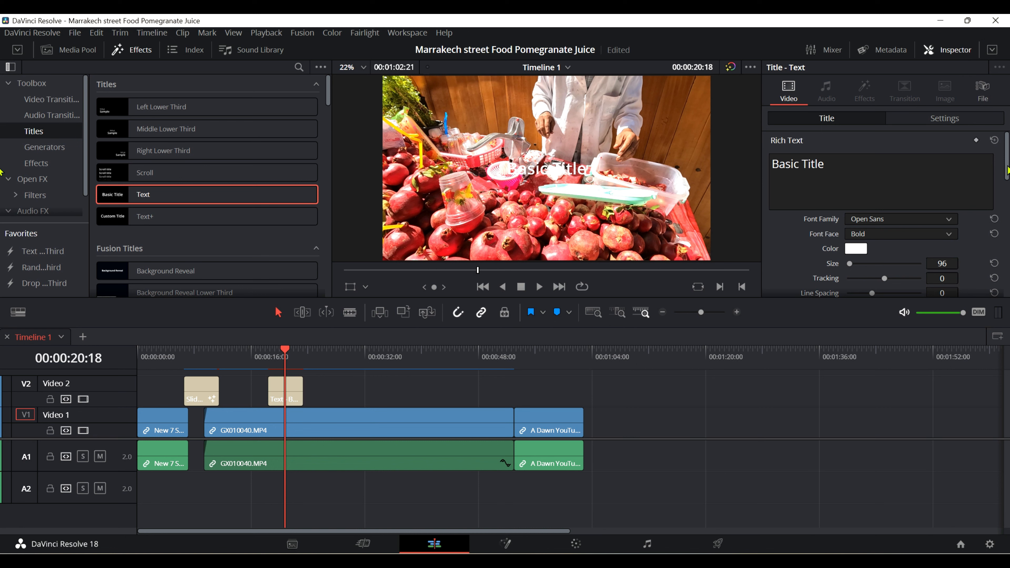
pyautogui.scroll(-5, 887, 199)
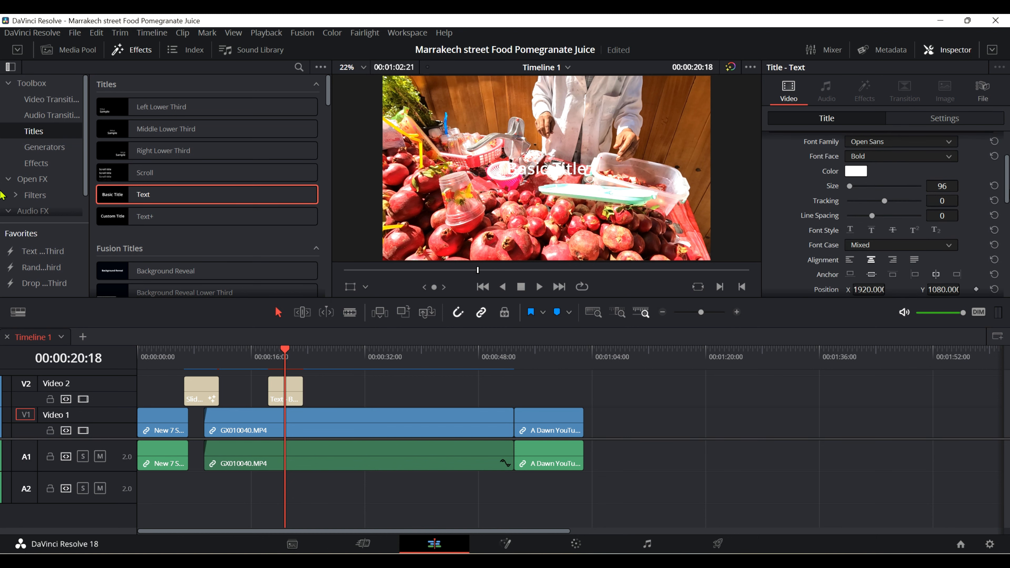
pyautogui.moveTo(1007, 191); pyautogui.dragTo(1007, 294)
pyautogui.moveTo(1007, 208); pyautogui.dragTo(1007, 152)
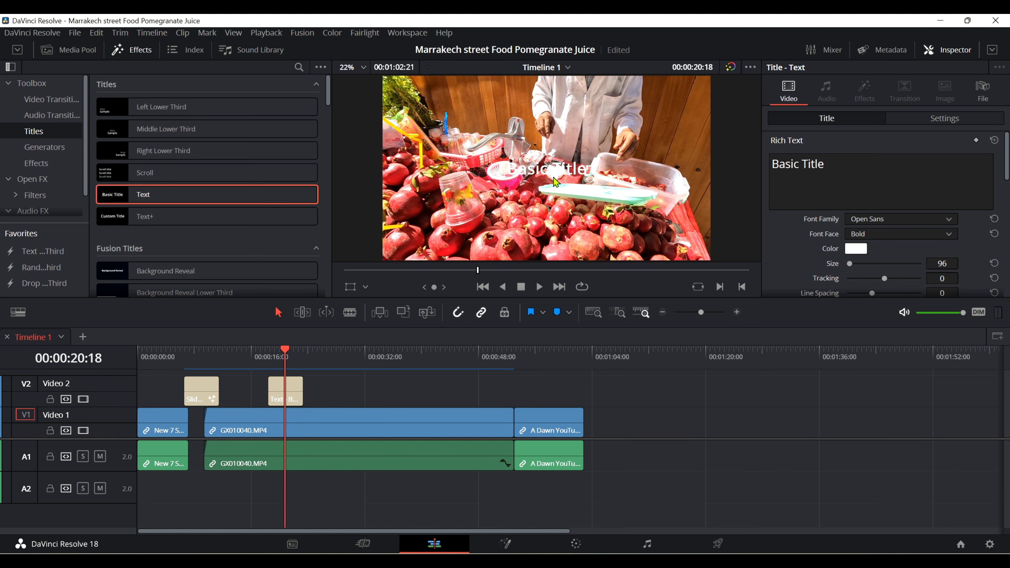
pyautogui.moveTo(282, 351); pyautogui.dragTo(341, 358)
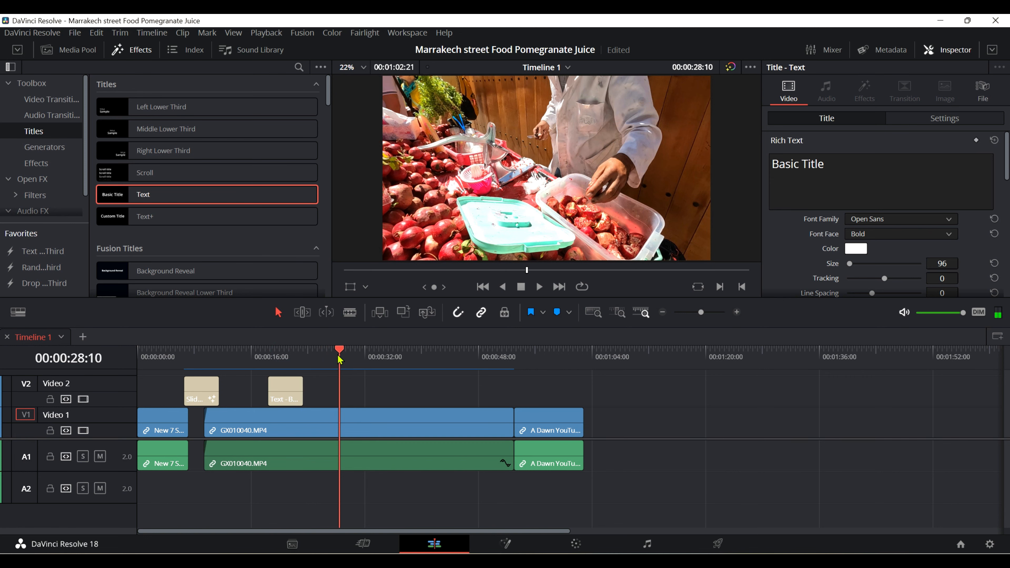
pyautogui.moveTo(282, 383); pyautogui.dragTo(346, 387)
pyautogui.moveTo(341, 352); pyautogui.dragTo(412, 357)
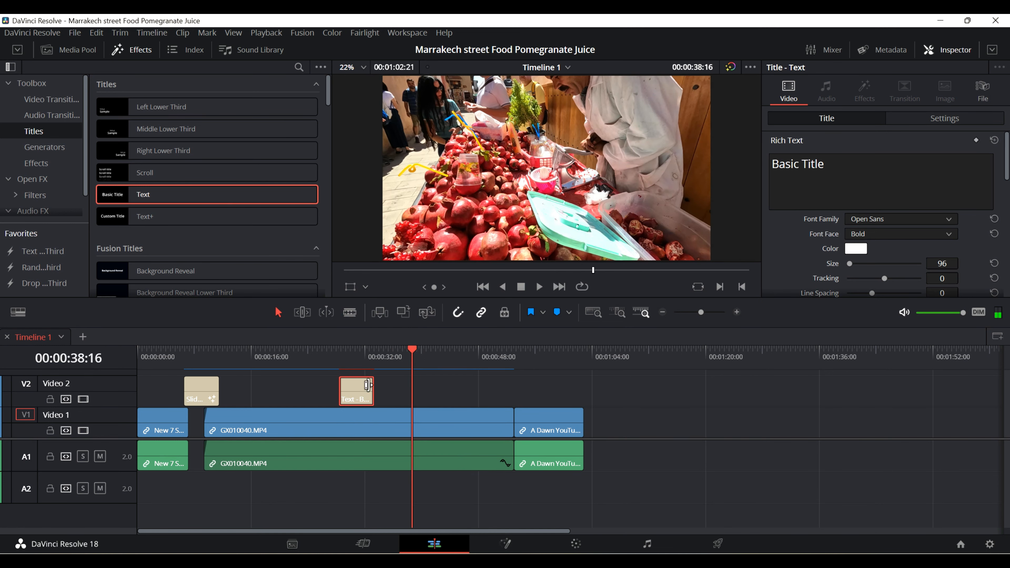
pyautogui.moveTo(346, 390); pyautogui.dragTo(411, 396)
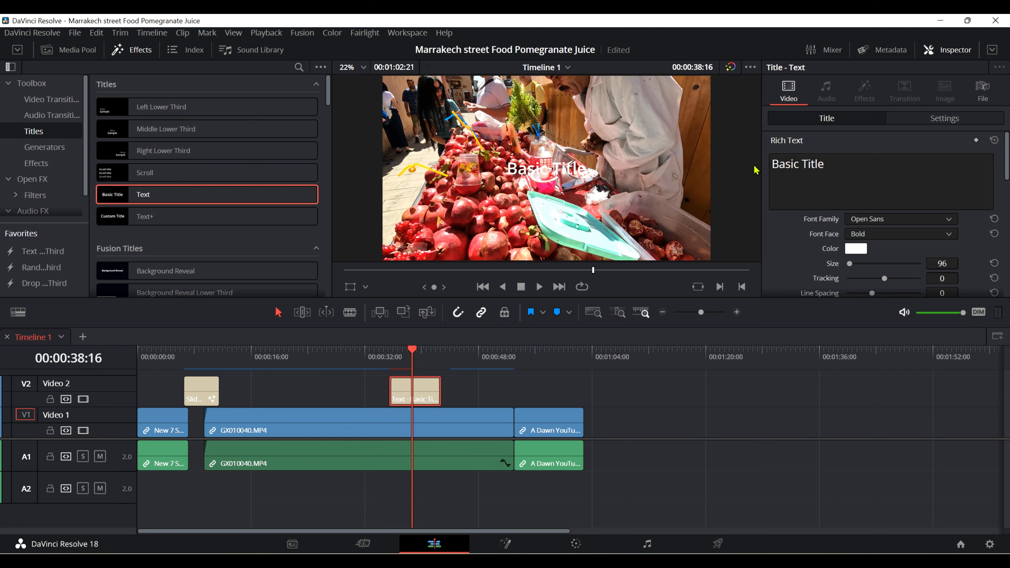
# - Replace the title's sample text with "Morocoo Trip"
pyautogui.click(839, 159)
pyautogui.moveTo(840, 163); pyautogui.dragTo(759, 171)
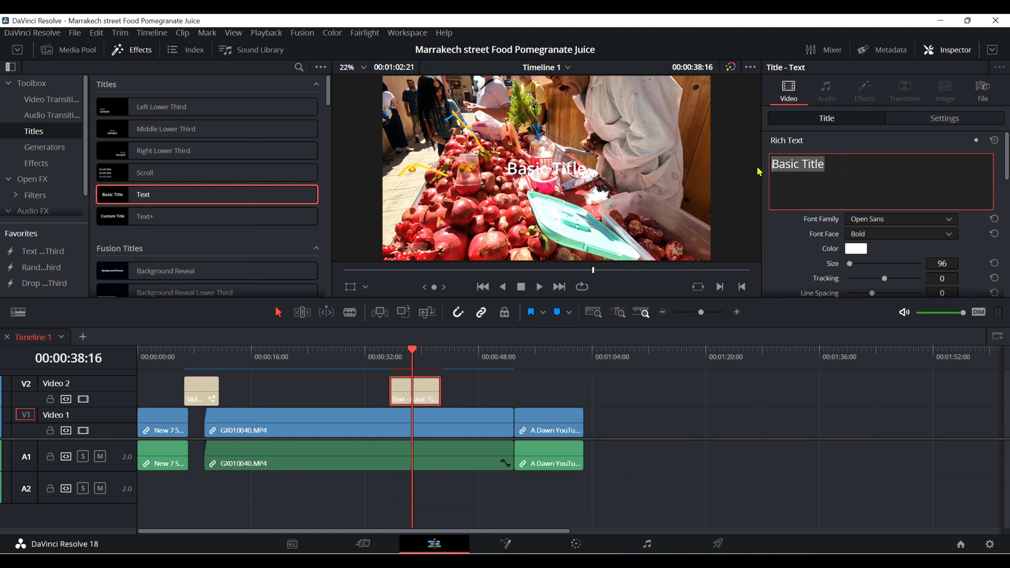
pyautogui.write('Morocoo ')
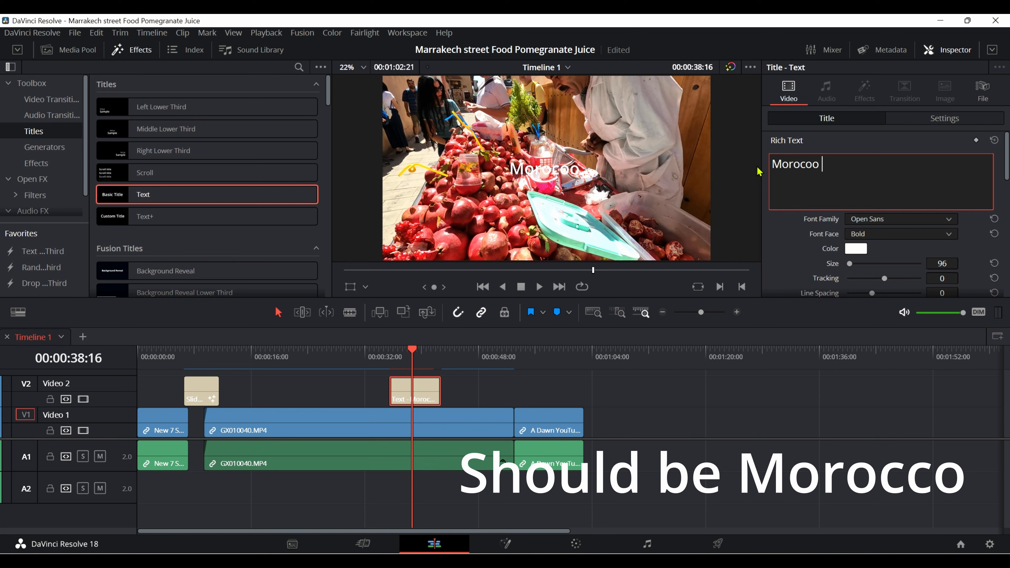
pyautogui.write('Trip')
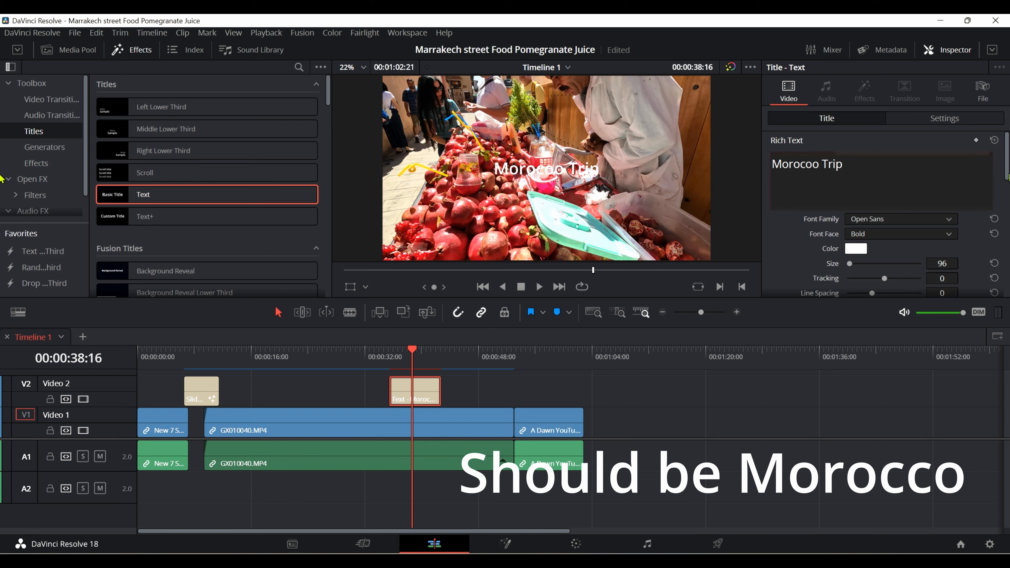
# - Set the title's font size to 234, tracking to -9 and line spacing to 66
pyautogui.scroll(-3, 1006, 177)
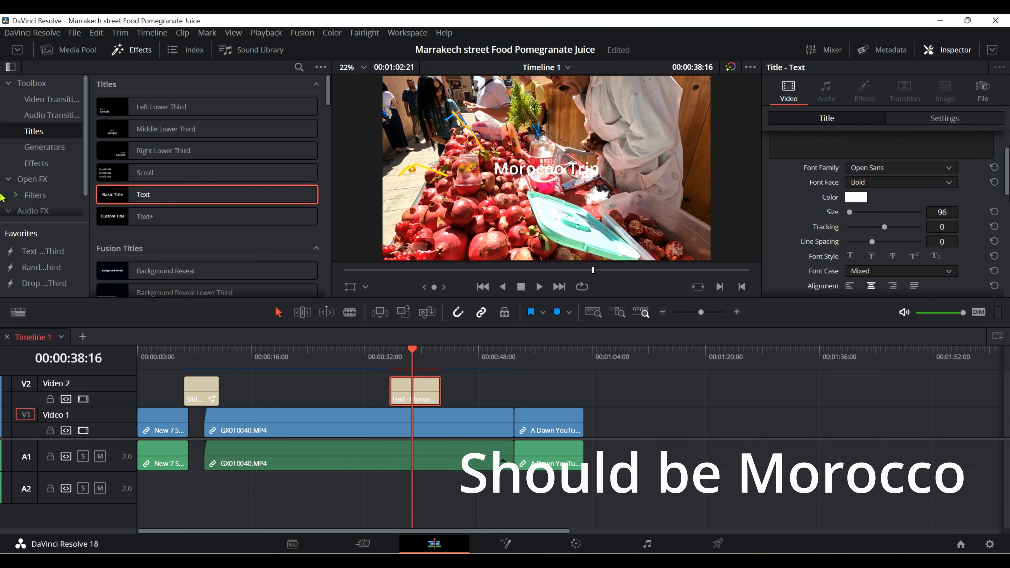
pyautogui.scroll(-1, 883, 215)
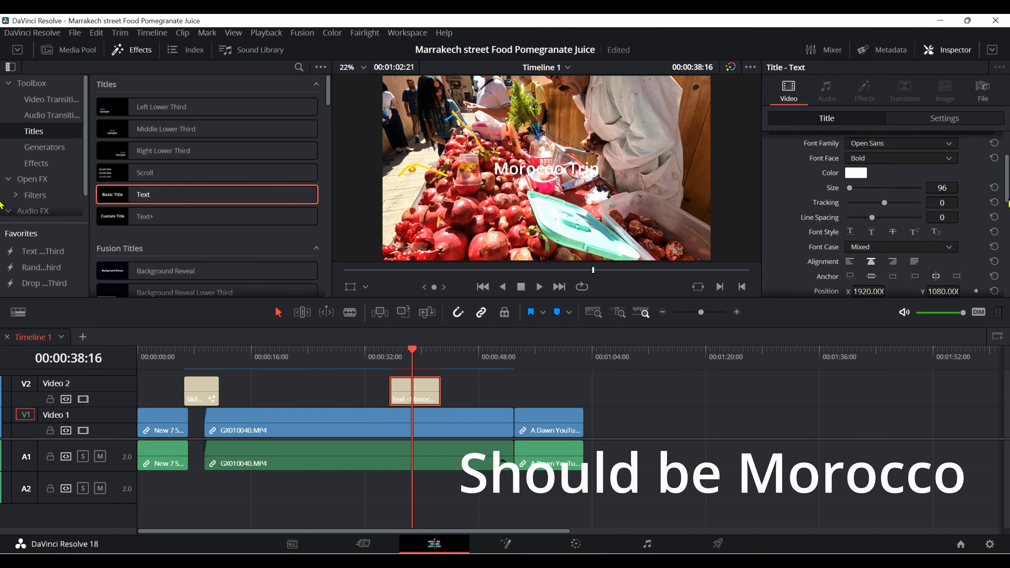
pyautogui.scroll(-1, 875, 223)
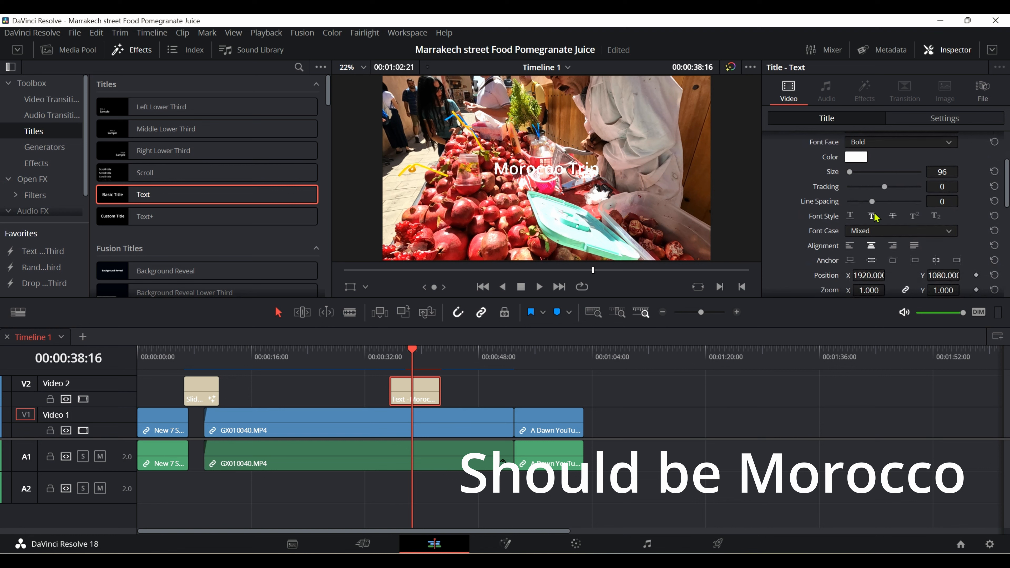
pyautogui.moveTo(853, 174); pyautogui.dragTo(884, 194)
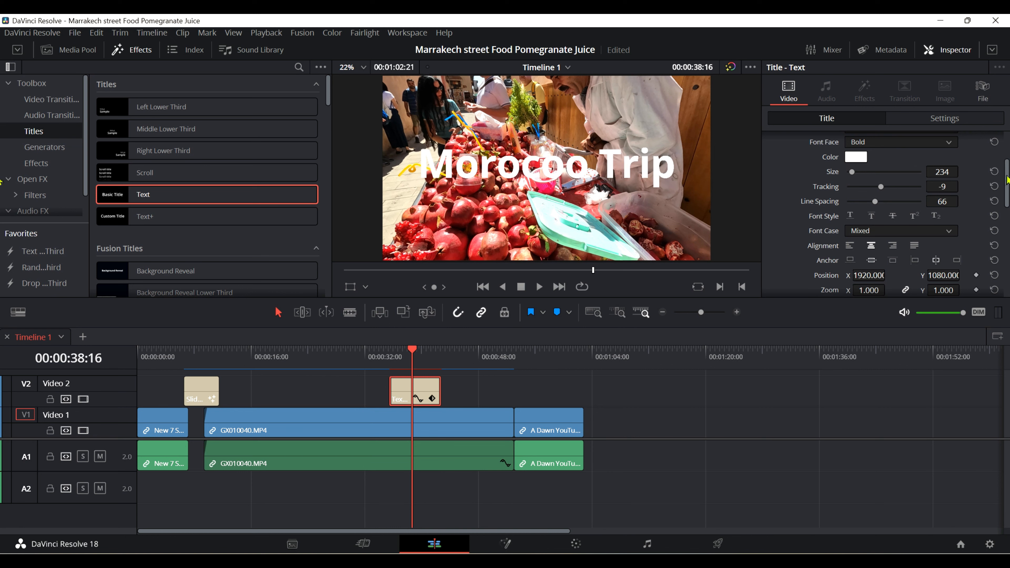
# - Set the title text's position to X 1986, Y 1073 and its linked zoom to 1.170
pyautogui.scroll(-3, 1007, 180)
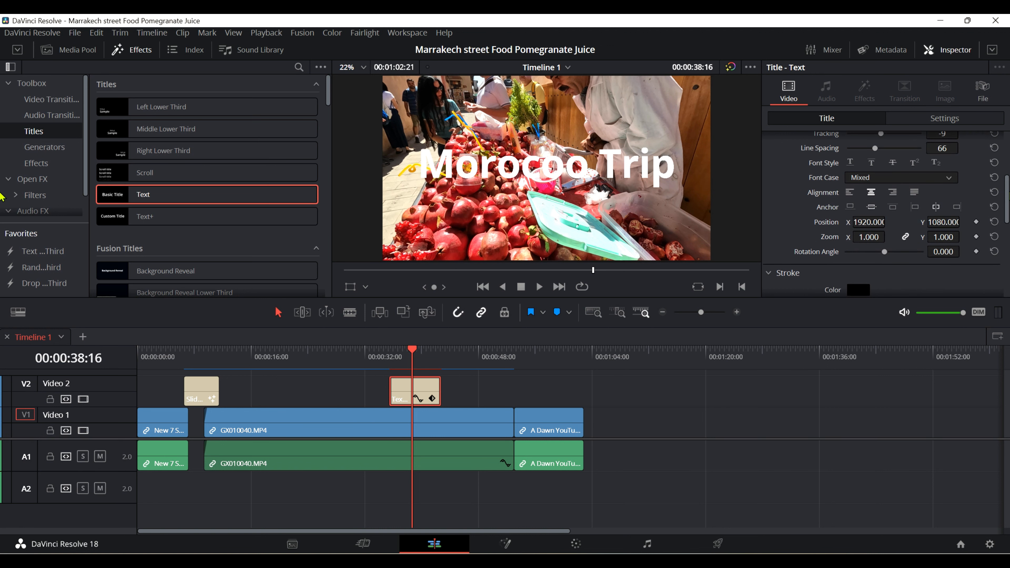
pyautogui.scroll(-1, 890, 205)
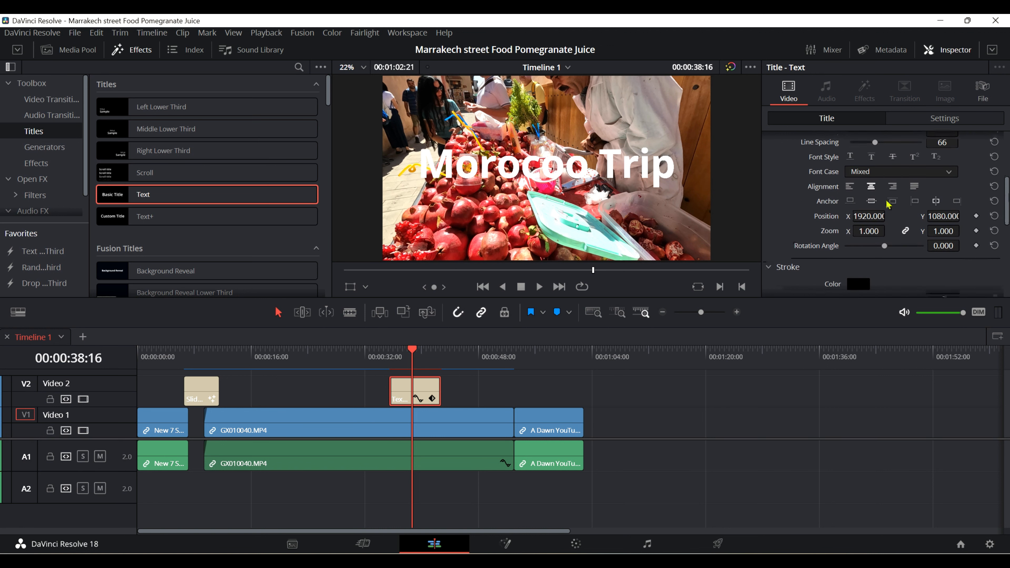
pyautogui.scroll(-1, 890, 205)
pyautogui.moveTo(861, 203); pyautogui.dragTo(961, 202)
pyautogui.moveTo(860, 217); pyautogui.dragTo(859, 217)
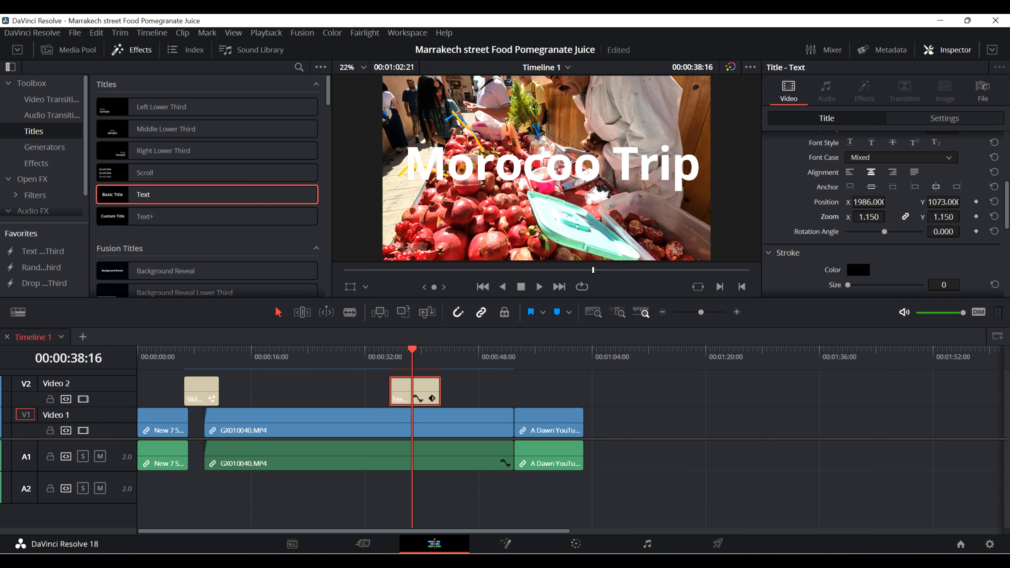
pyautogui.moveTo(938, 217); pyautogui.dragTo(954, 217)
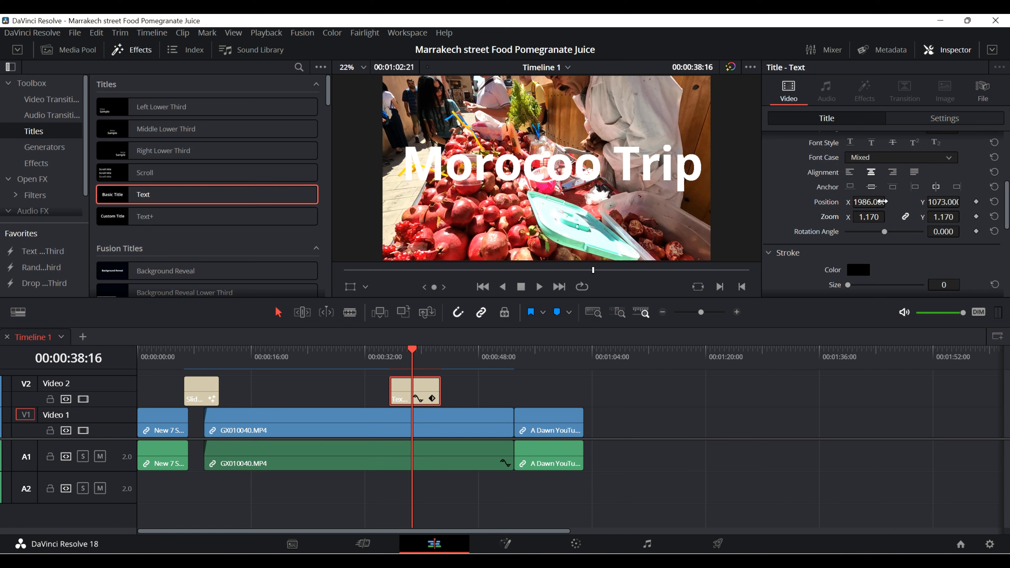
# - Reduce the title's font size to 167 and lower the text to position X 2004, Y 434
pyautogui.scroll(5, 807, 191)
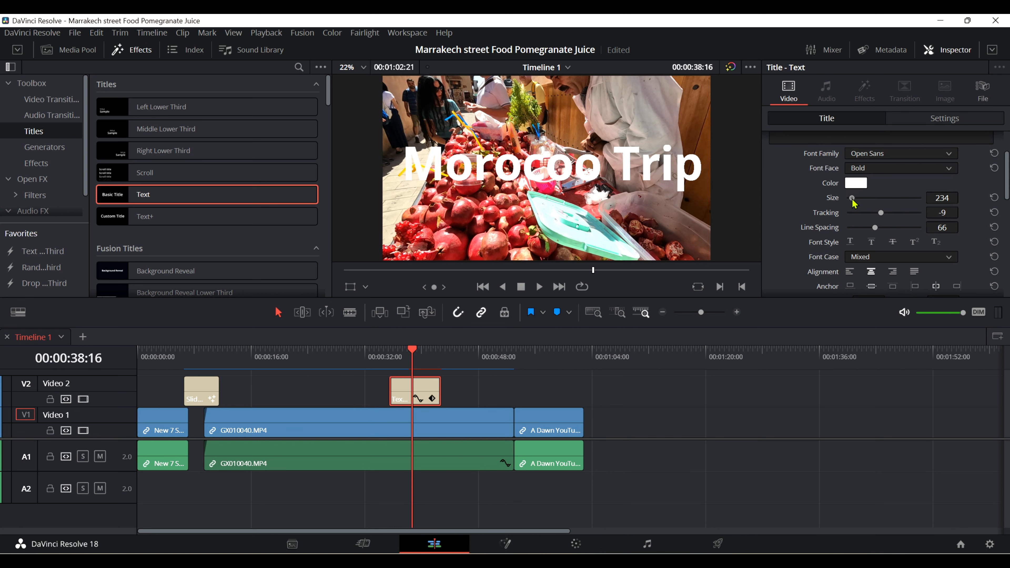
pyautogui.moveTo(852, 202); pyautogui.dragTo(852, 204)
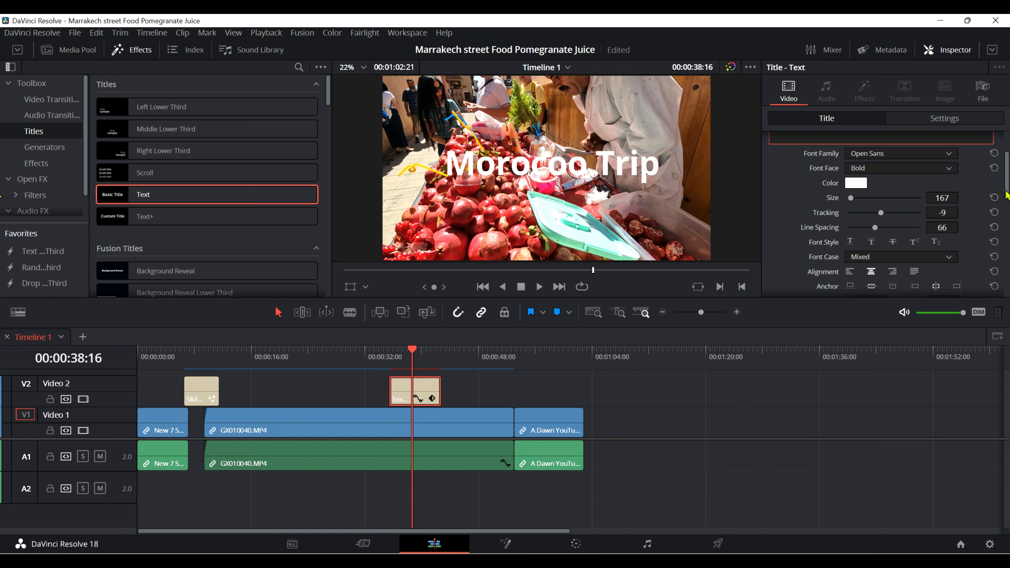
pyautogui.scroll(-5, 1007, 195)
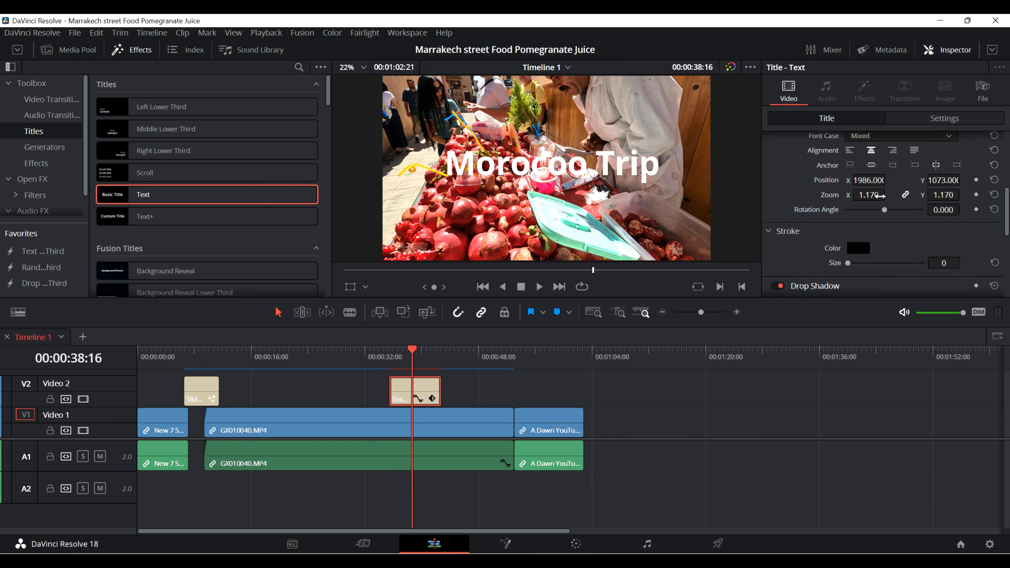
pyautogui.moveTo(889, 179); pyautogui.dragTo(963, 181)
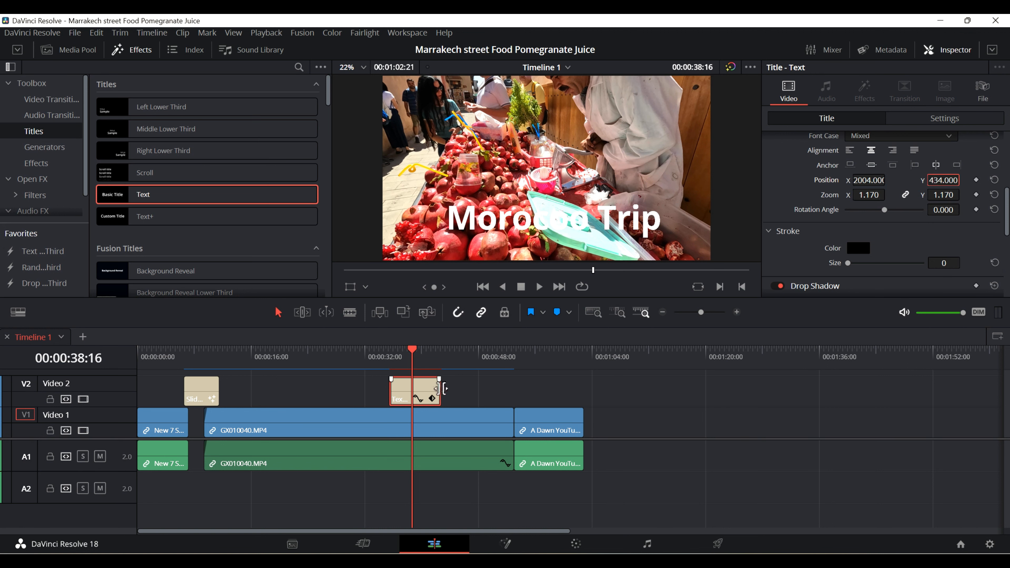
# - Extend the title clip on Video 2 to finish with the GX010040.MP4 clip, and preview the frame at 00:00:43:14
pyautogui.moveTo(443, 389); pyautogui.dragTo(584, 387)
pyautogui.moveTo(416, 357)
pyautogui.mouseDown()
pyautogui.moveTo(491, 357)
pyautogui.moveTo(424, 358)
pyautogui.mouseUp()
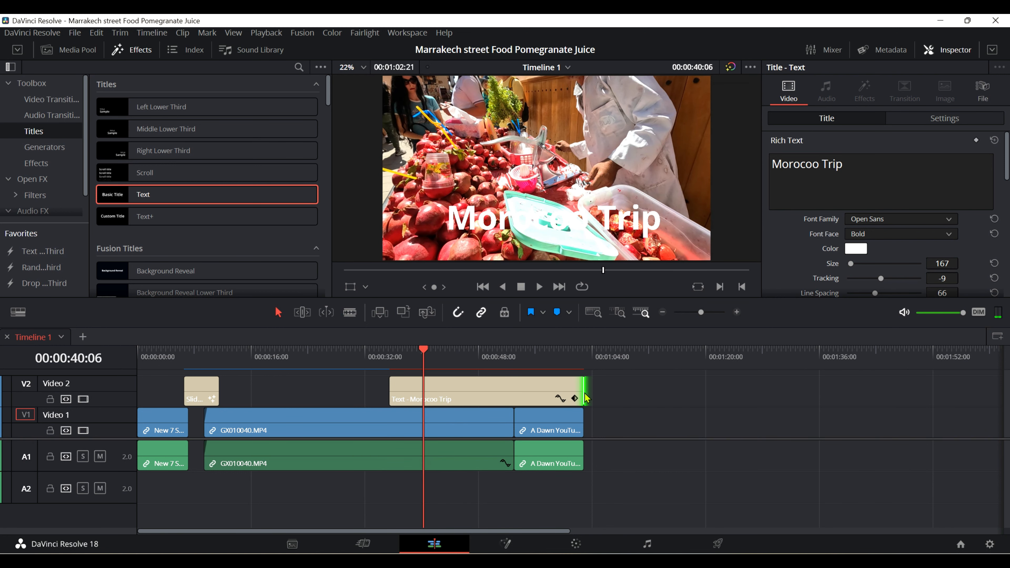
pyautogui.moveTo(581, 391); pyautogui.dragTo(515, 391)
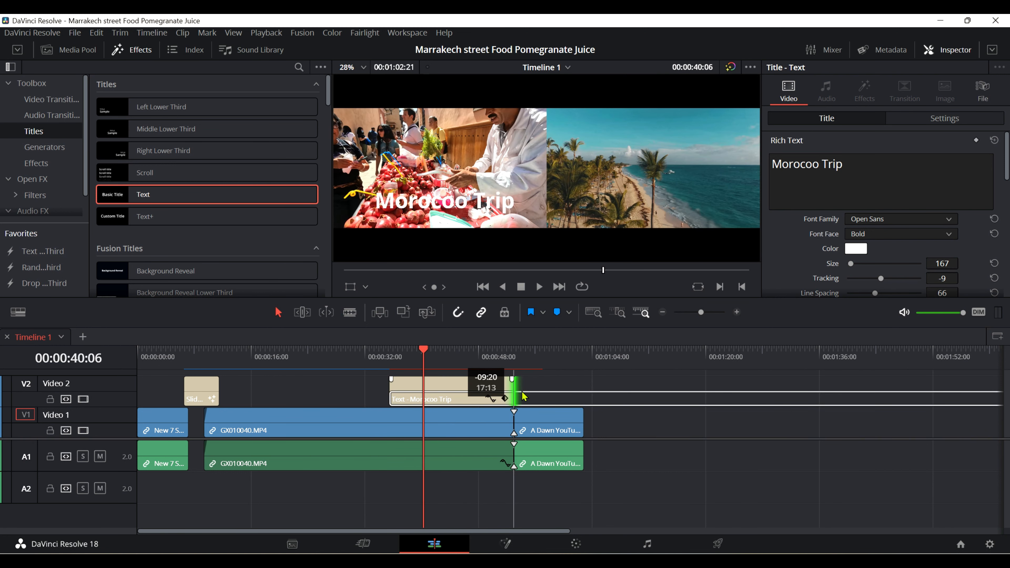
pyautogui.moveTo(424, 360); pyautogui.dragTo(448, 359)
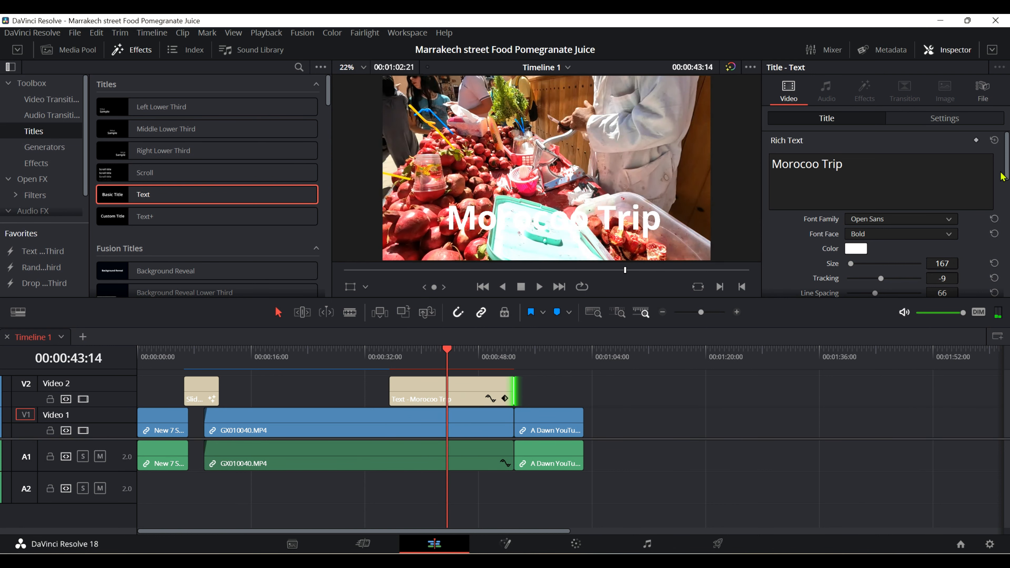
# - Review the title clip's transform, cropping and dynamic zoom settings
pyautogui.click(947, 122)
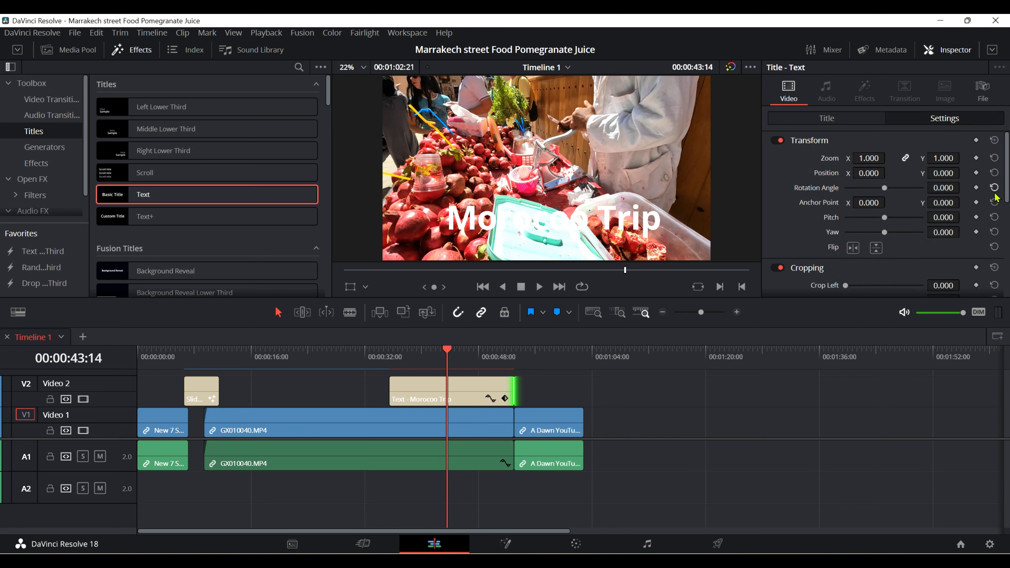
pyautogui.scroll(-2, 1007, 197)
pyautogui.scroll(-3, 1007, 197)
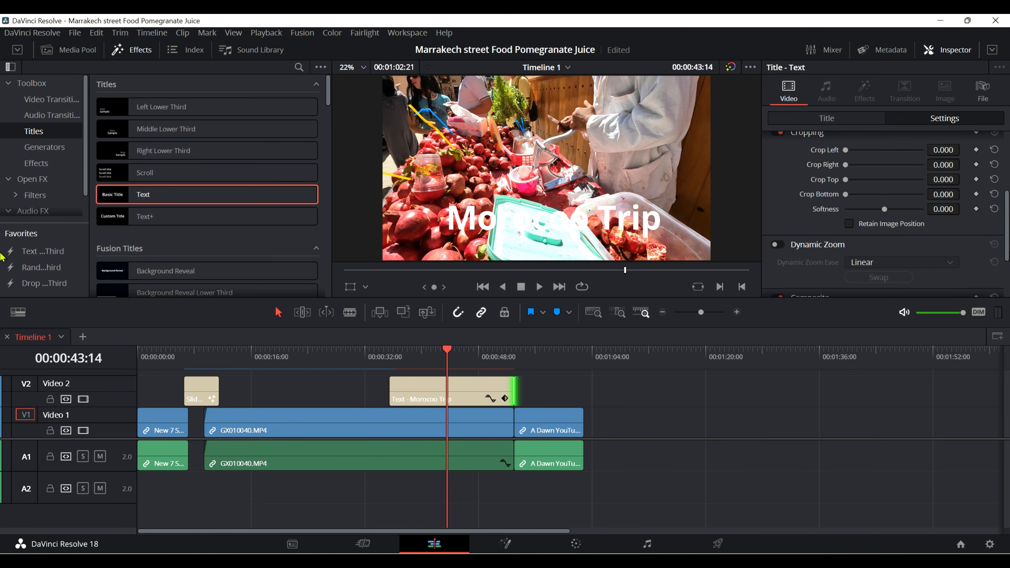
pyautogui.scroll(5, 913, 145)
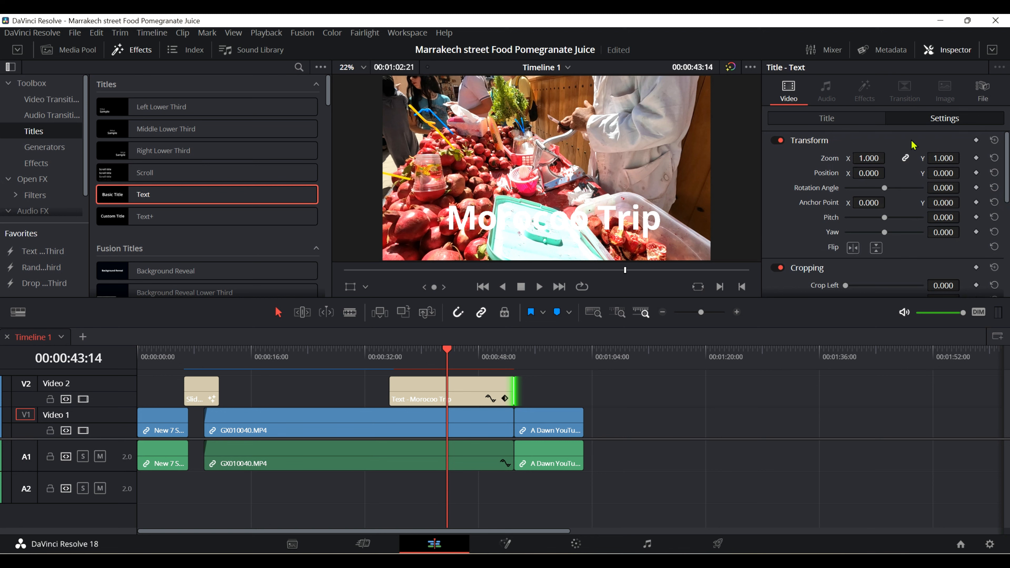
# - Browse the Fusion title presets and examine the Morocoo Trip title's stroke and drop shadow settings, with the playhead at 00:00:39:10
pyautogui.click(827, 120)
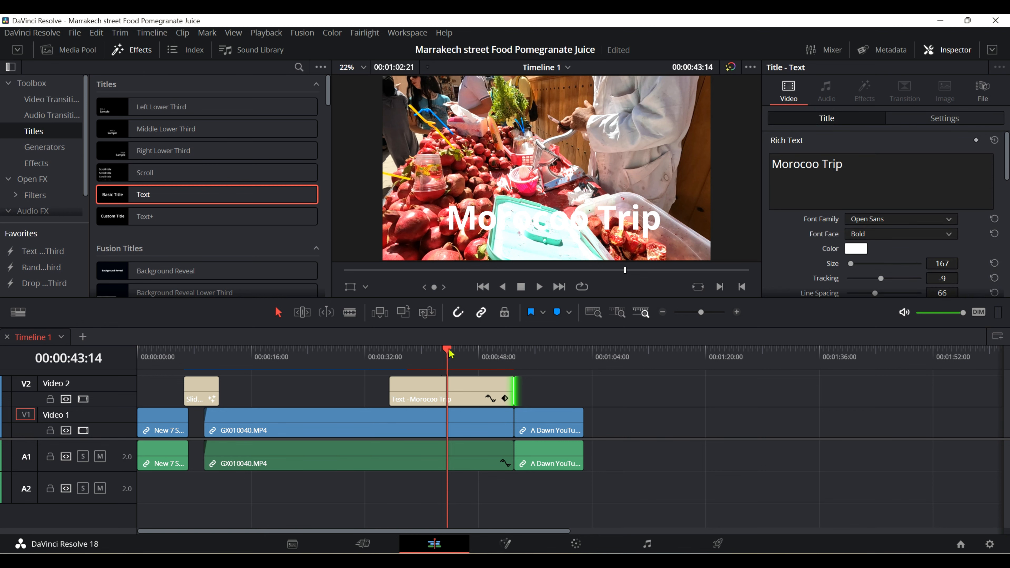
pyautogui.moveTo(451, 353)
pyautogui.mouseDown()
pyautogui.moveTo(436, 355)
pyautogui.moveTo(447, 357)
pyautogui.mouseUp()
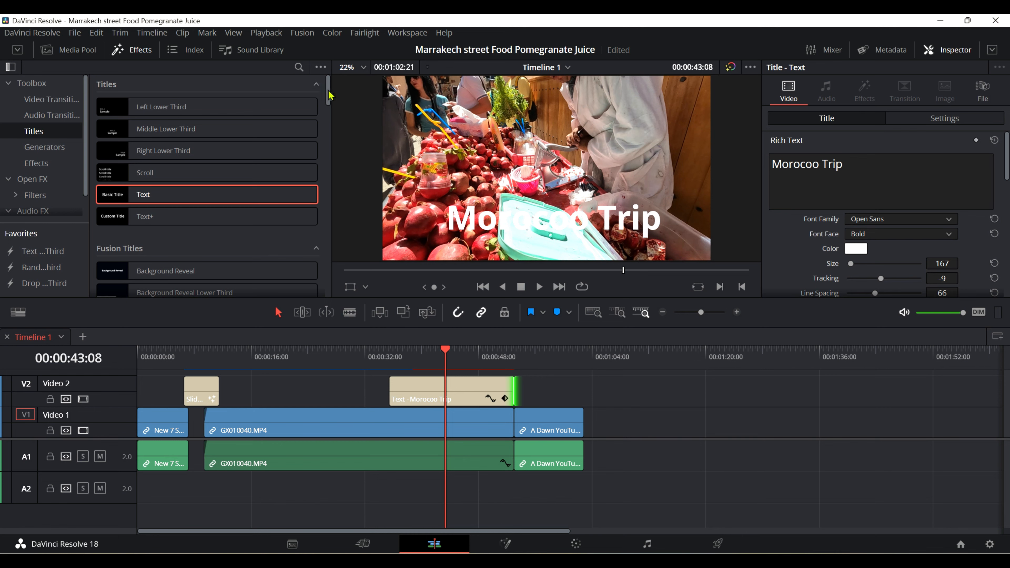
pyautogui.scroll(-5, 329, 96)
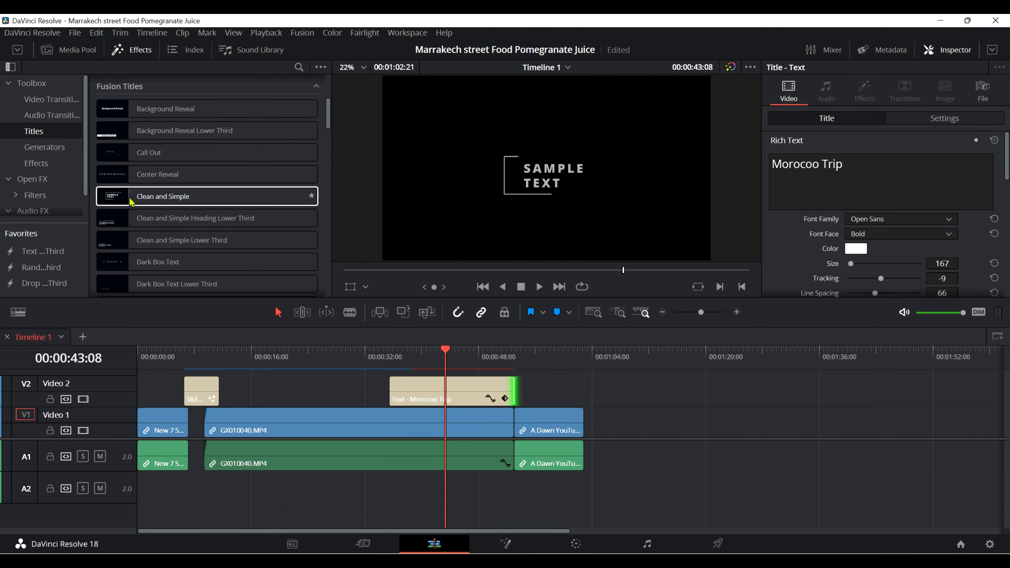
pyautogui.scroll(3, 328, 129)
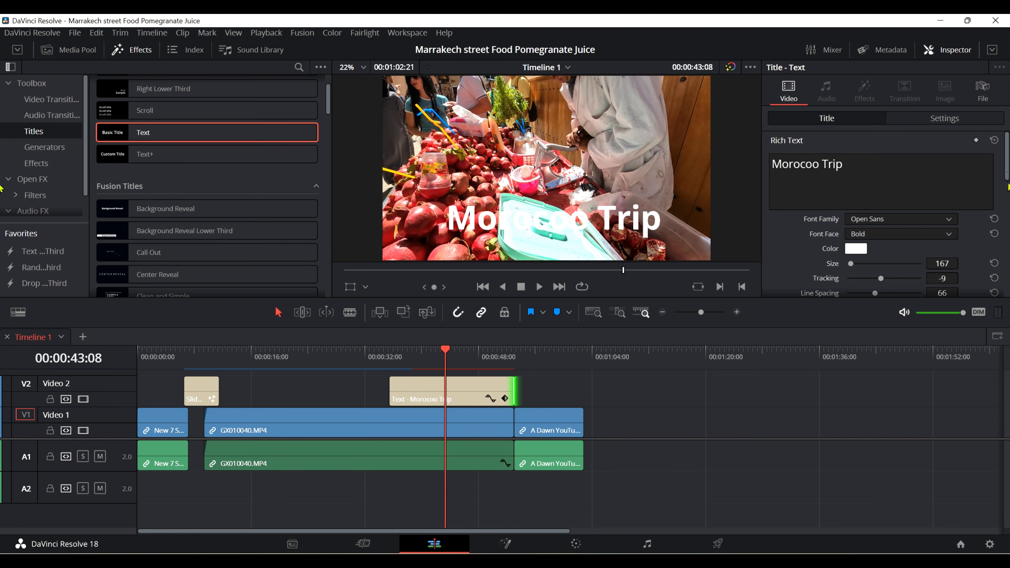
pyautogui.scroll(-10, 883, 215)
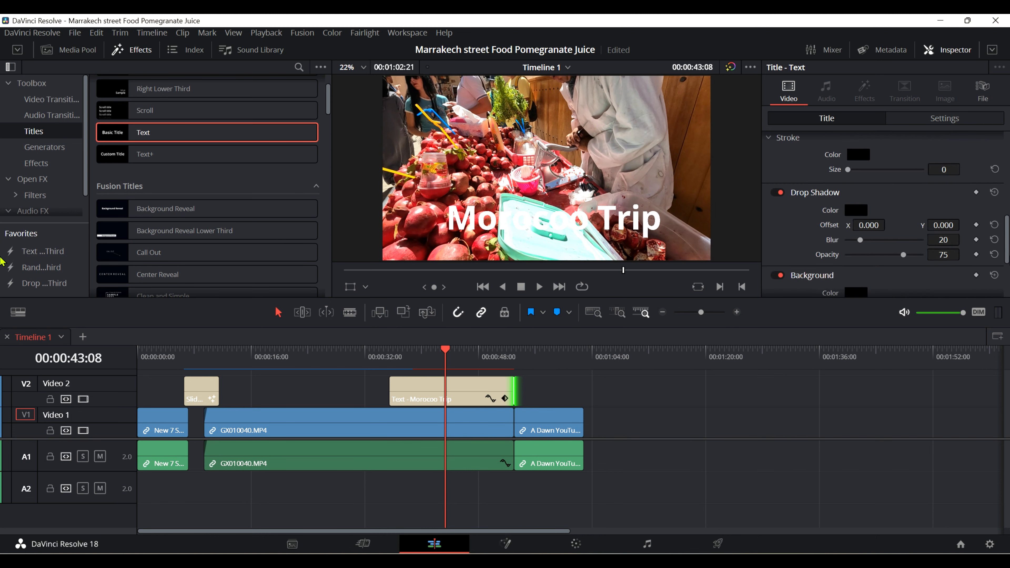
pyautogui.moveTo(1008, 265); pyautogui.dragTo(1008, 260)
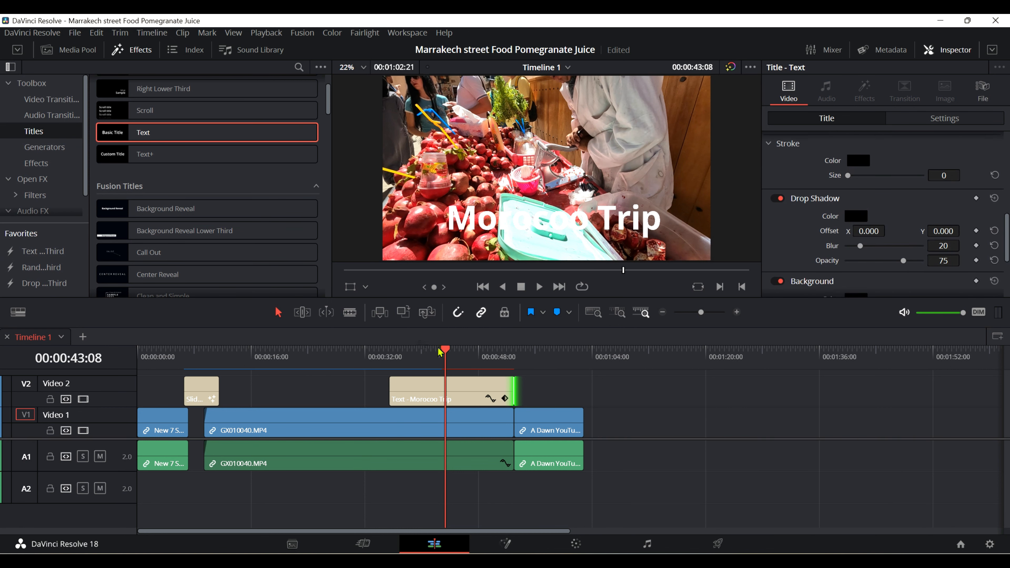
pyautogui.moveTo(449, 357); pyautogui.dragTo(419, 356)
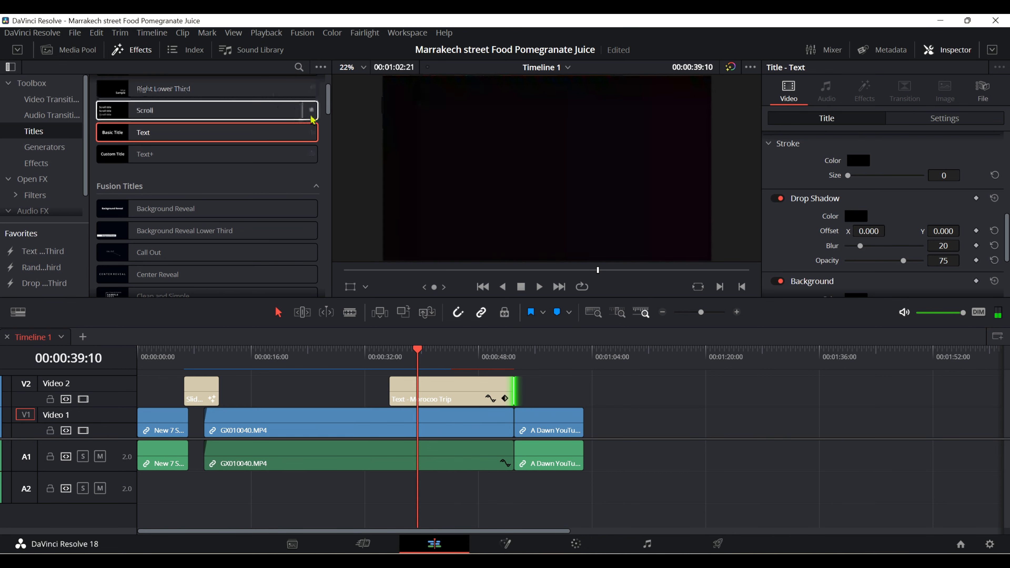
pyautogui.scroll(3, 330, 113)
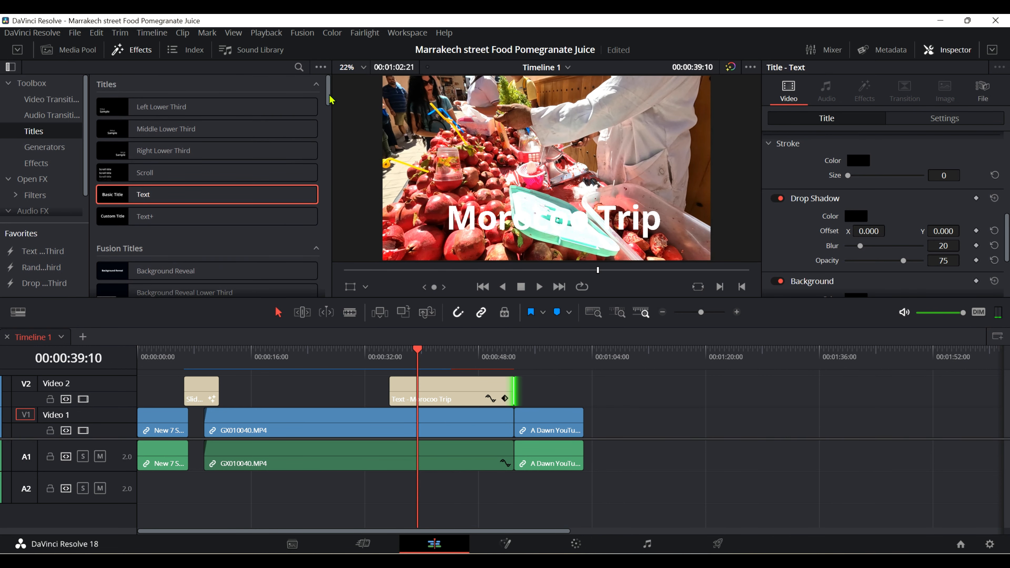